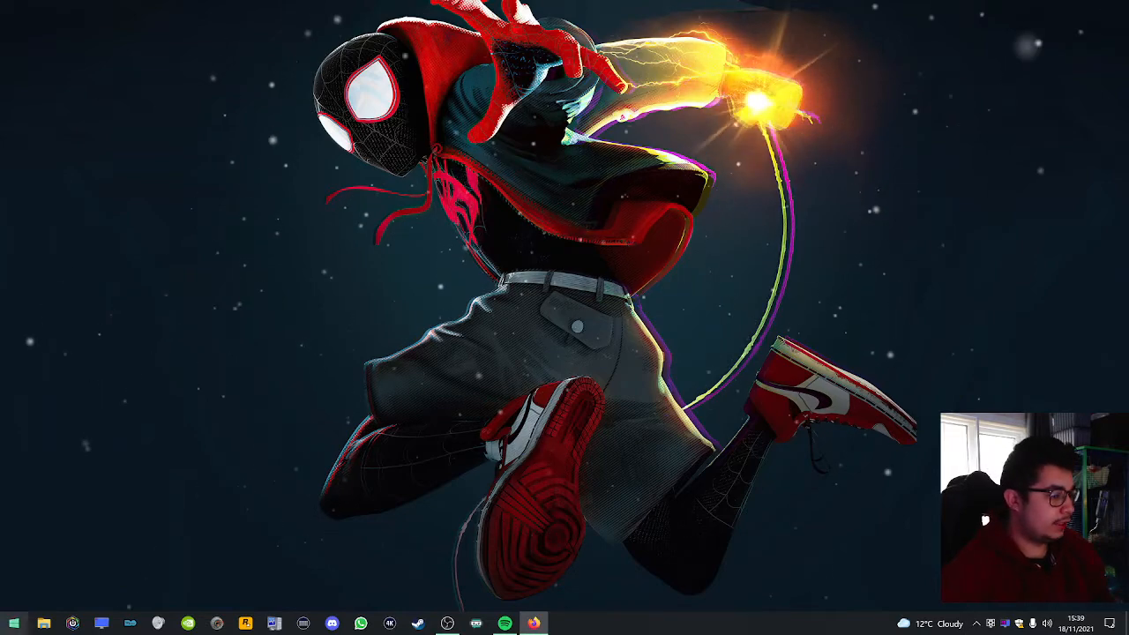
Search Start for 'storage' and launch Storage settings showing the C: drive usage
{"action": "left_click", "coordinate": [15, 624]}
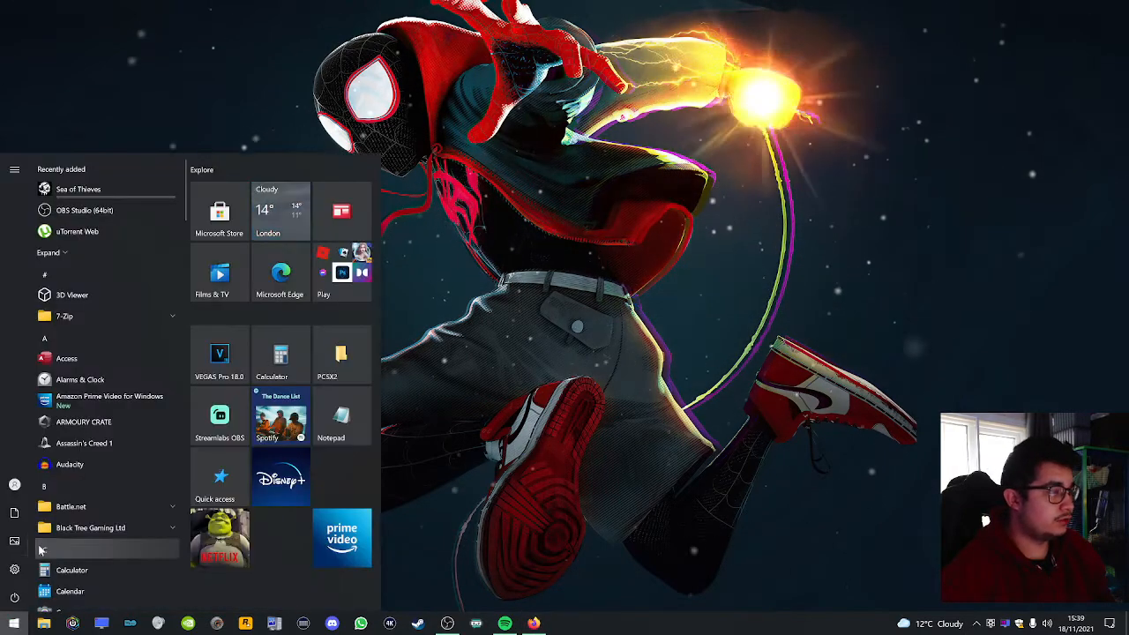
{"action": "type", "text": "stor"}
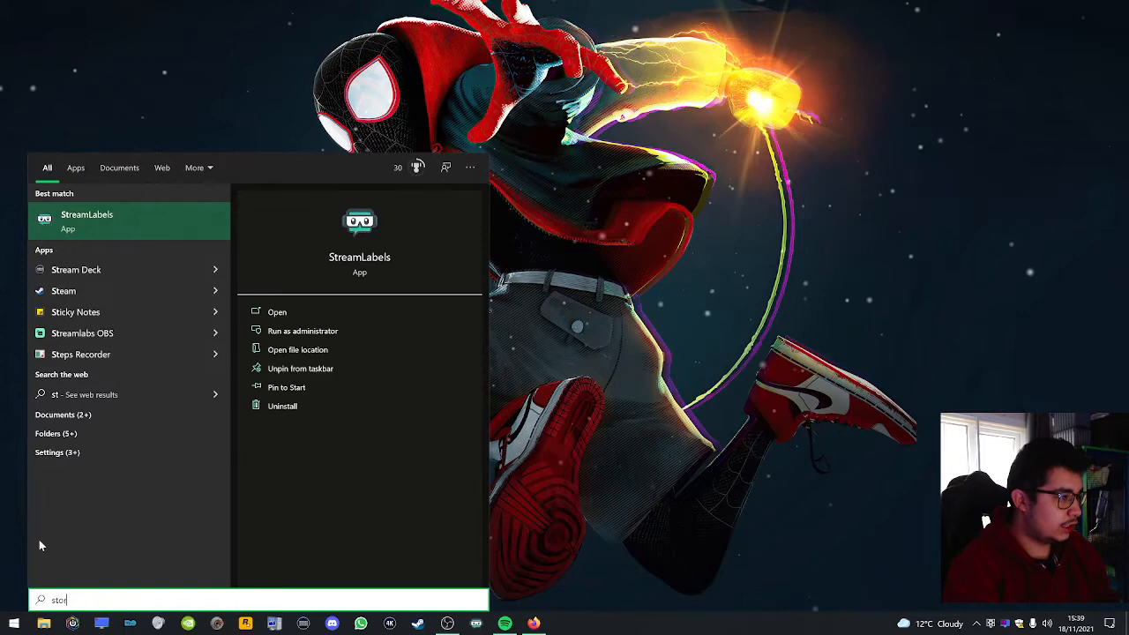
{"action": "type", "text": "age"}
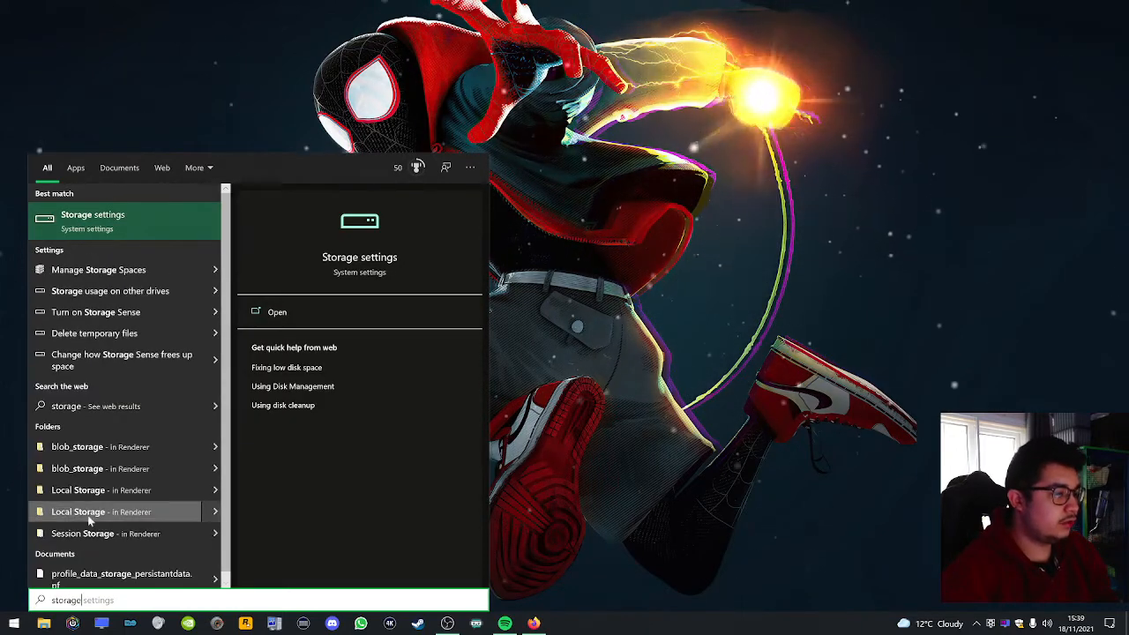
{"action": "left_click", "coordinate": [123, 221]}
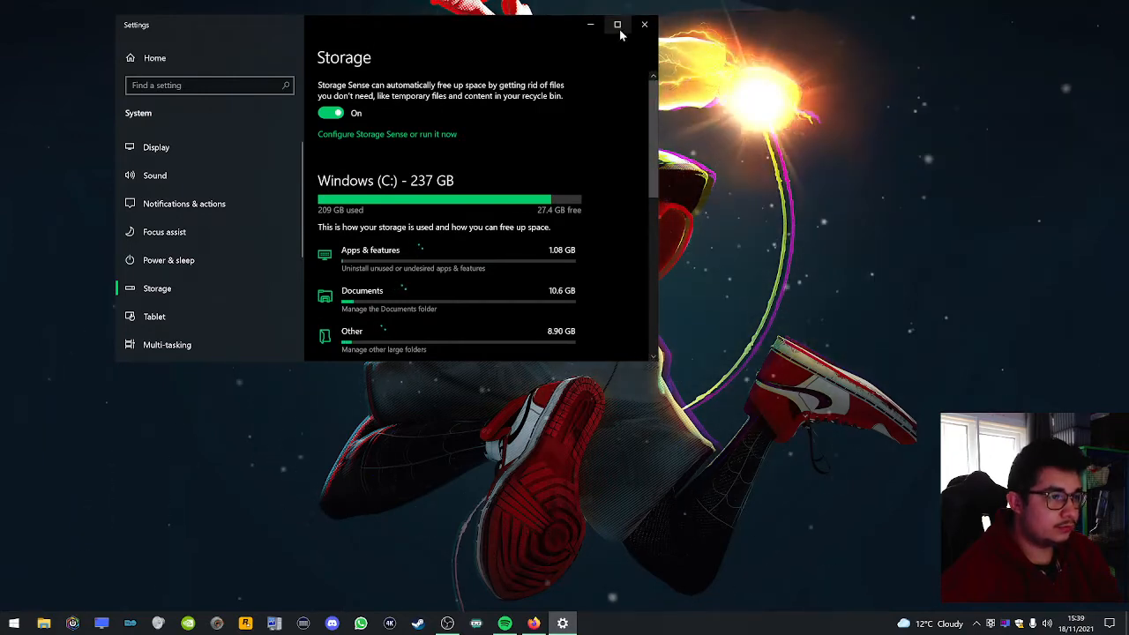
Maximize the Settings window so Storage fills the screen
{"action": "left_click", "coordinate": [617, 27]}
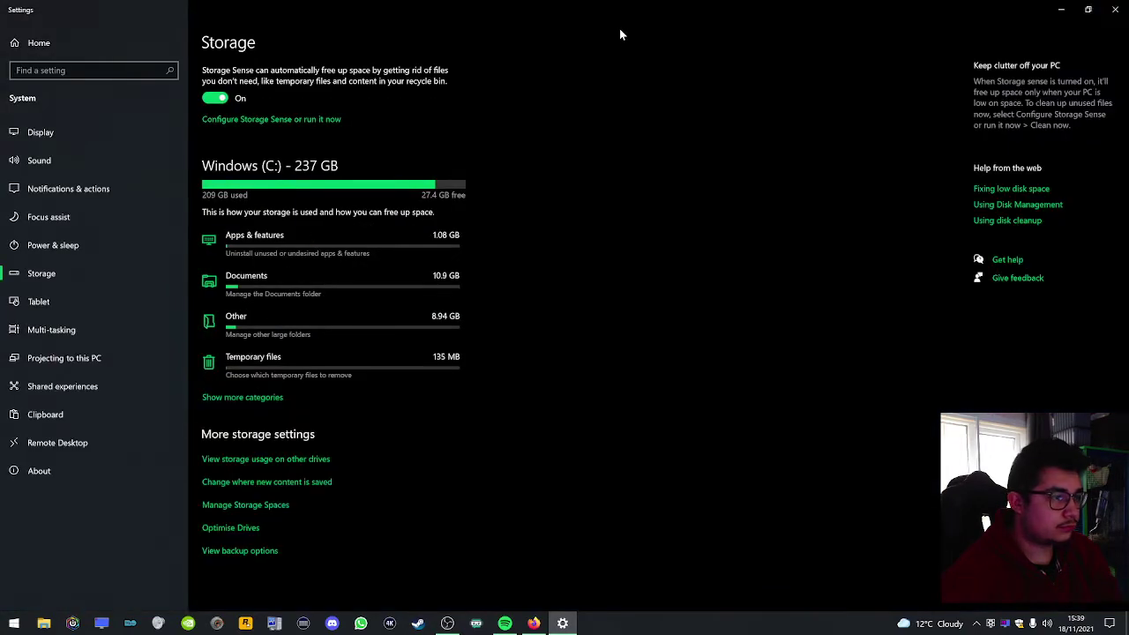
Set new apps to save to New Volume HDD (D:) on the new-content page
{"action": "left_click", "coordinate": [320, 483]}
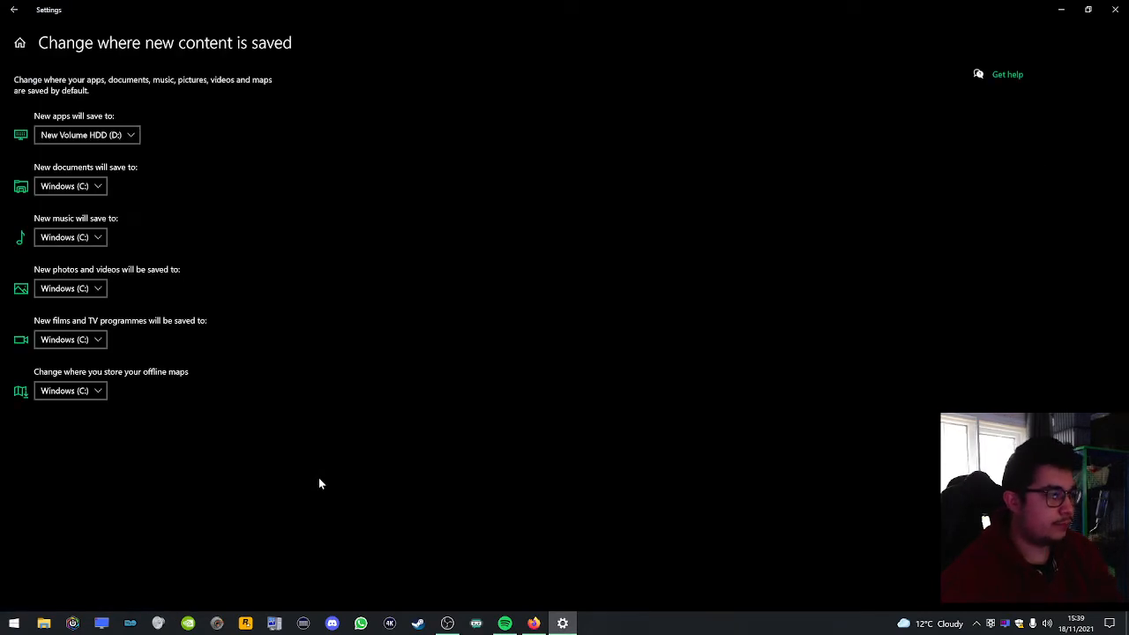
{"action": "left_click", "coordinate": [125, 138]}
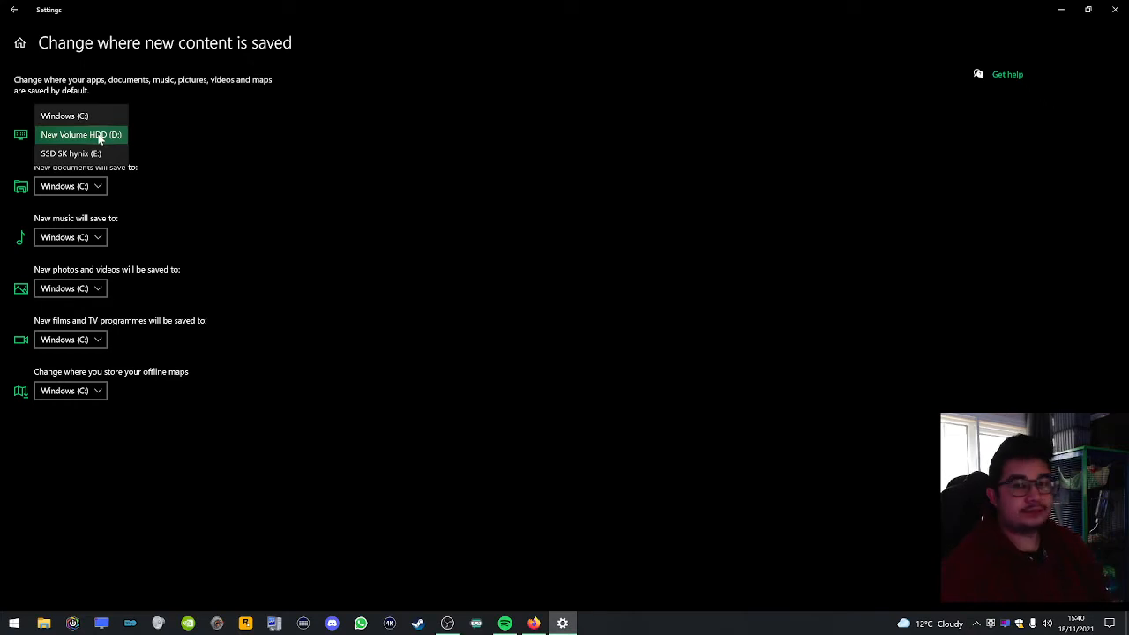
{"action": "left_click", "coordinate": [99, 137]}
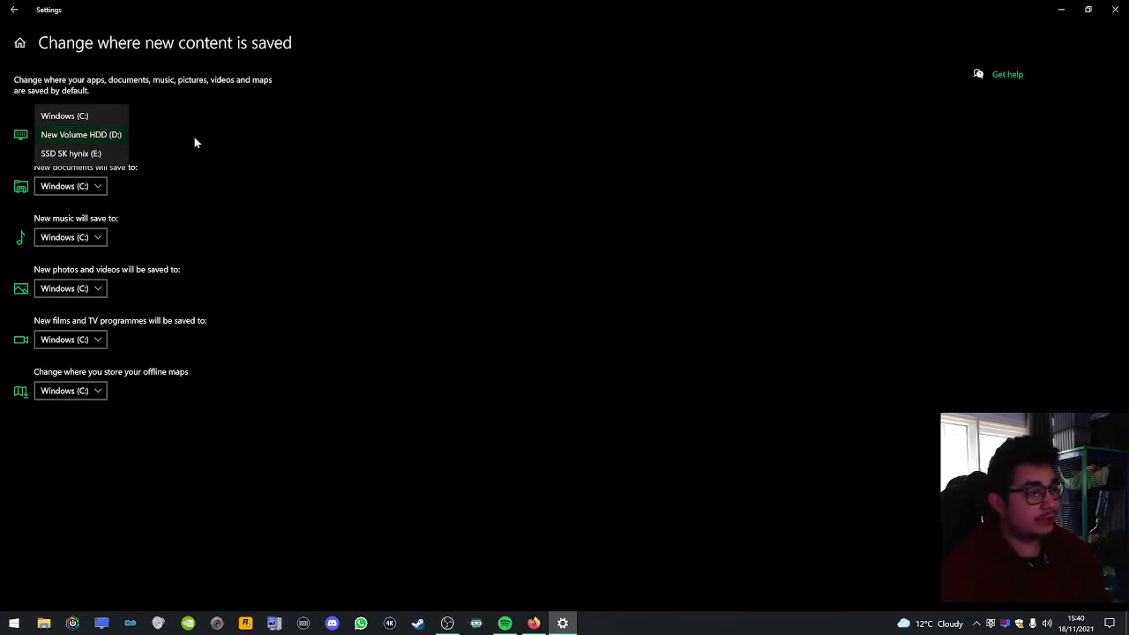